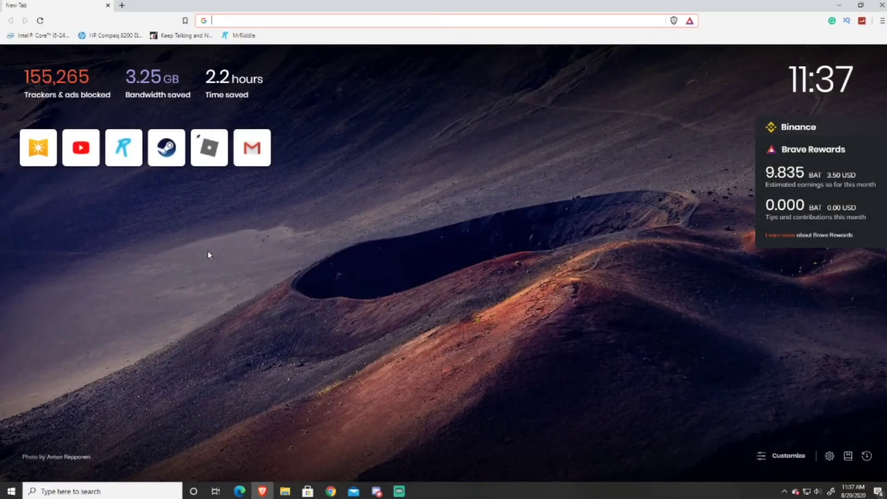
- Search the web for "namecheap logo maker" in a new tab and open Namecheap's Free Logo Maker page
left_click(122, 6)
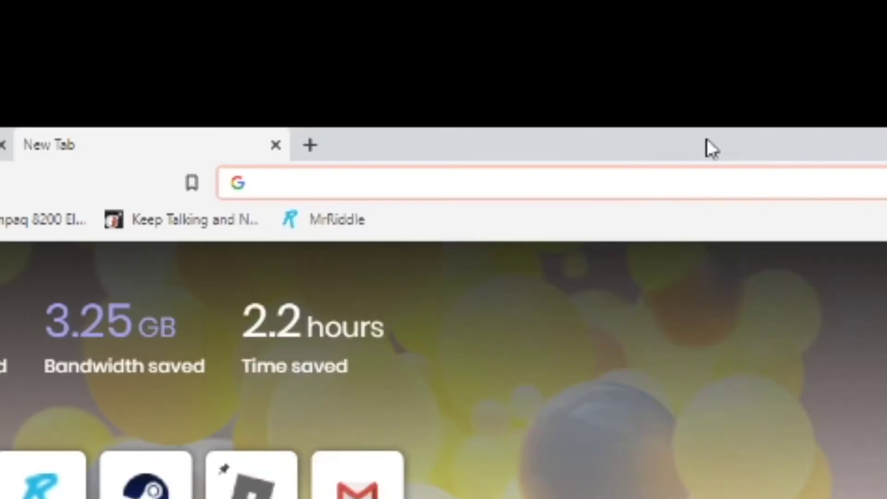
type("namecheap logog")
key("BackSpace")
type("maker")
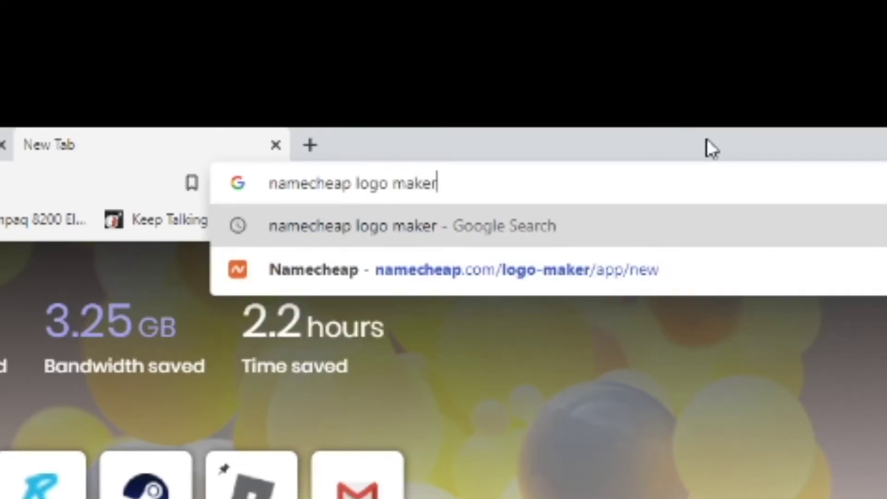
key("Return")
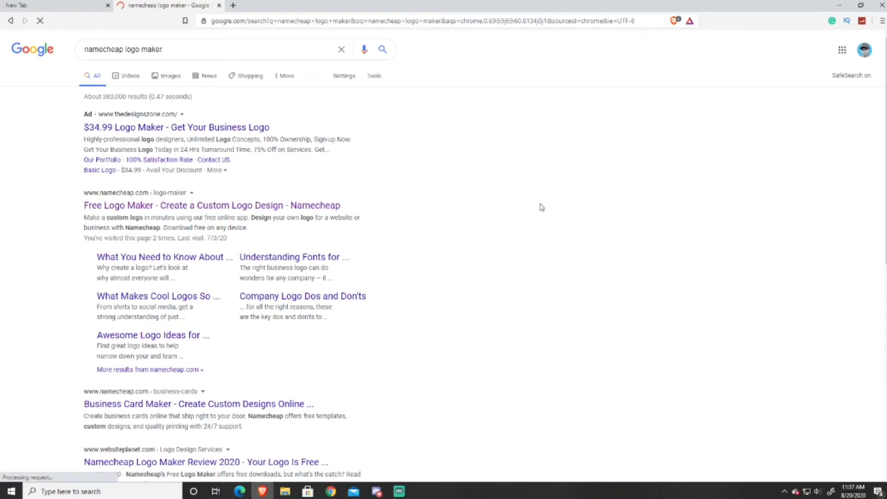
left_click(102, 207)
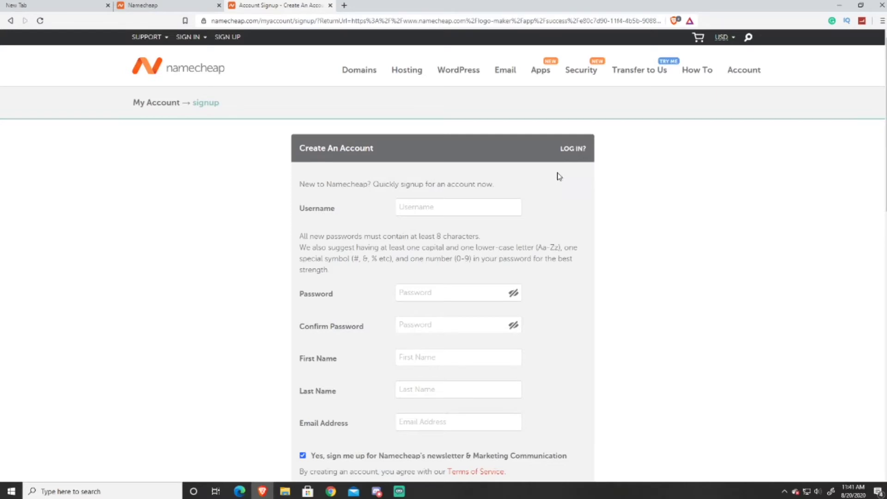
scroll(543, 188, "down", 2)
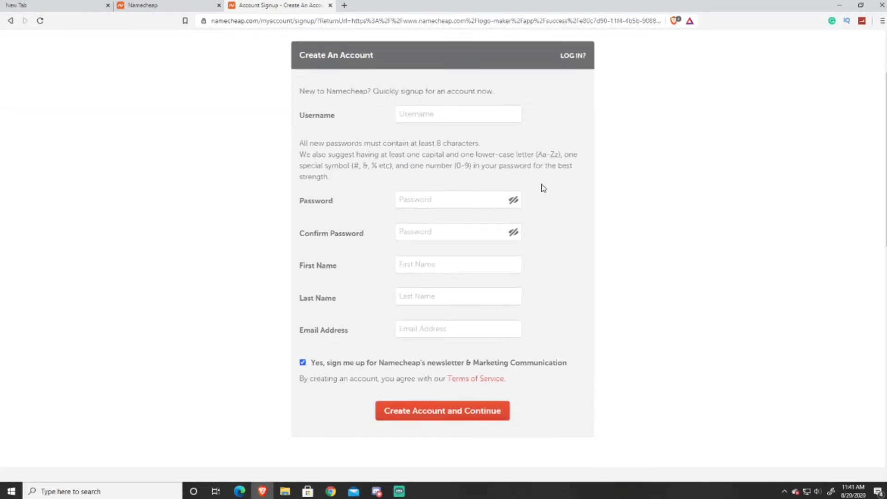
left_click(449, 121)
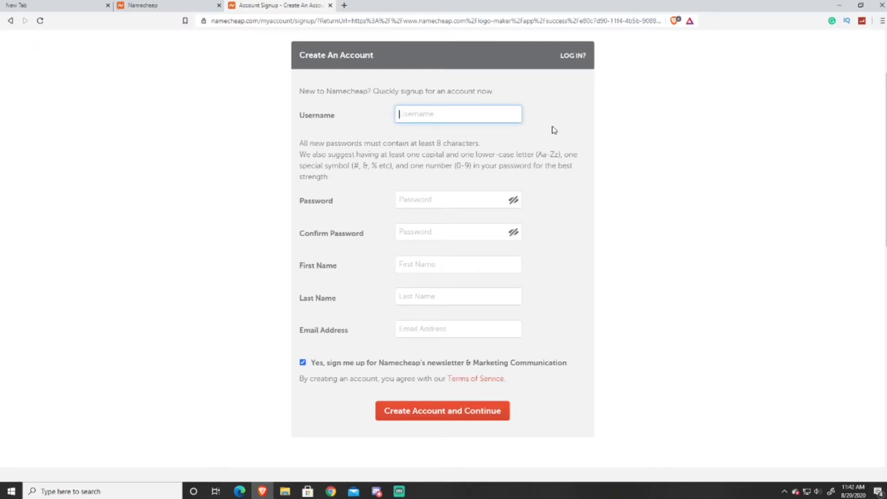
type("Geof")
key("BackSpace")
key("BackSpace")
key("BackSpace")
key("BackSpace")
key("BackSpace")
key("BackSpace")
key("BackSpace")
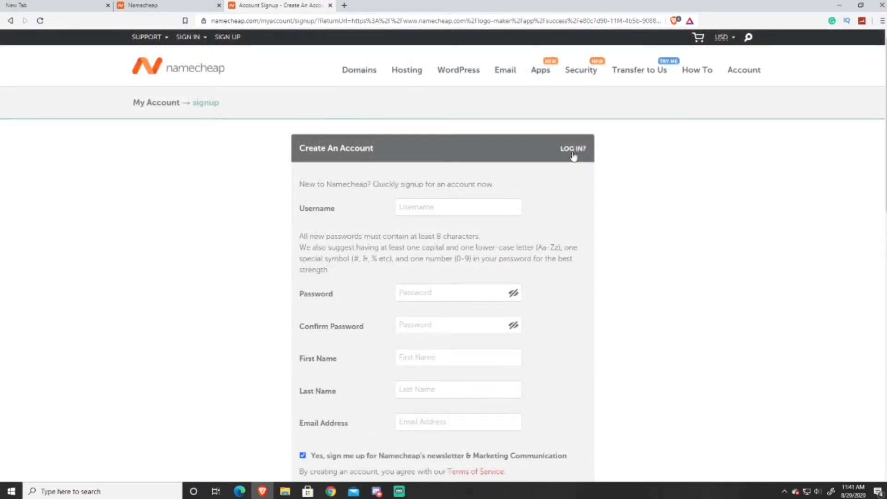
scroll(543, 187, "down", 1)
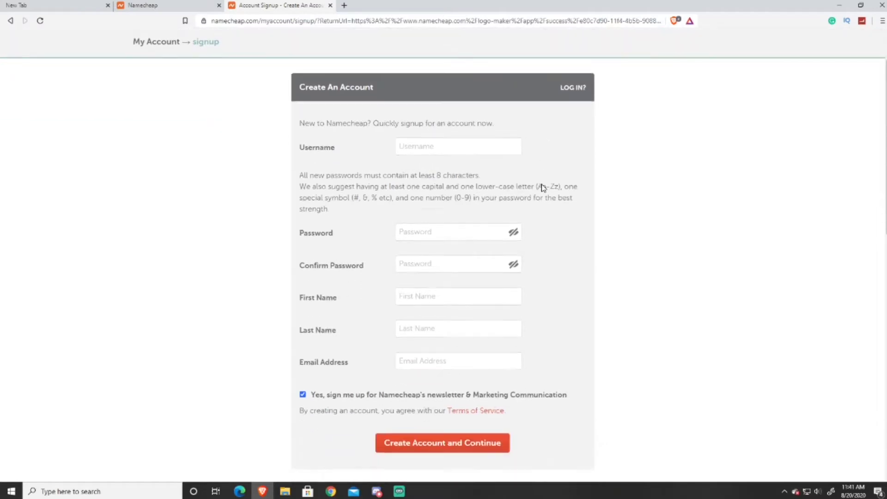
scroll(542, 187, "down", 1)
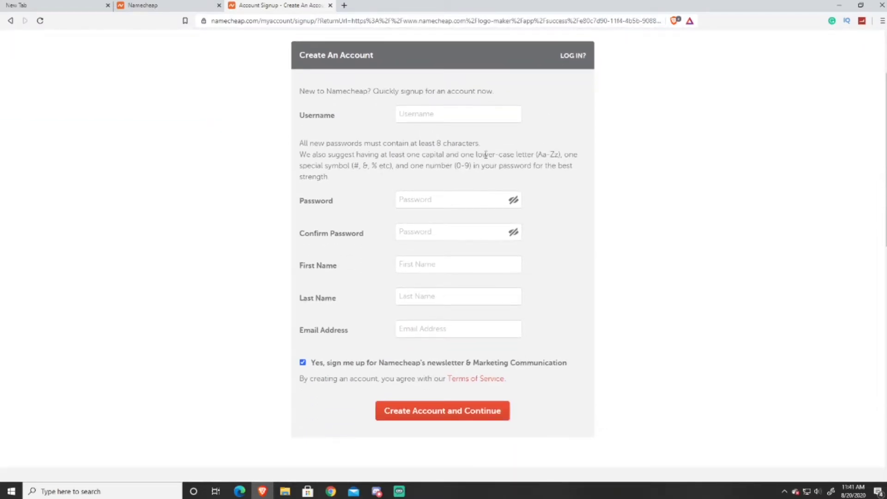
left_click(449, 122)
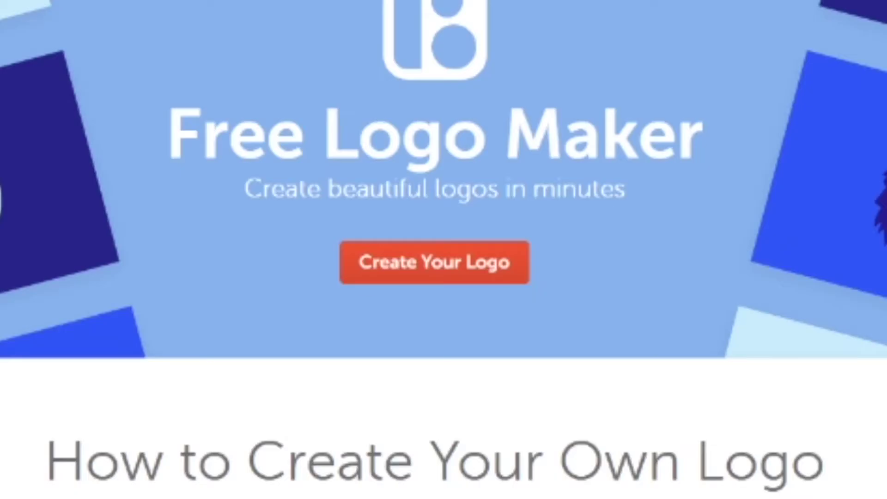
- Start a new logo, fill in the company's name and the business type Youtuber, and continue to the style questions
left_click(368, 277)
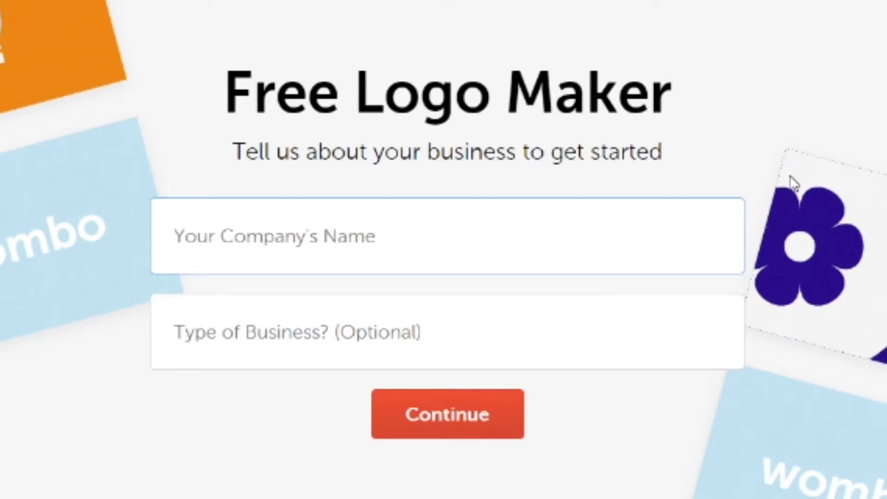
type("Geoffrey")
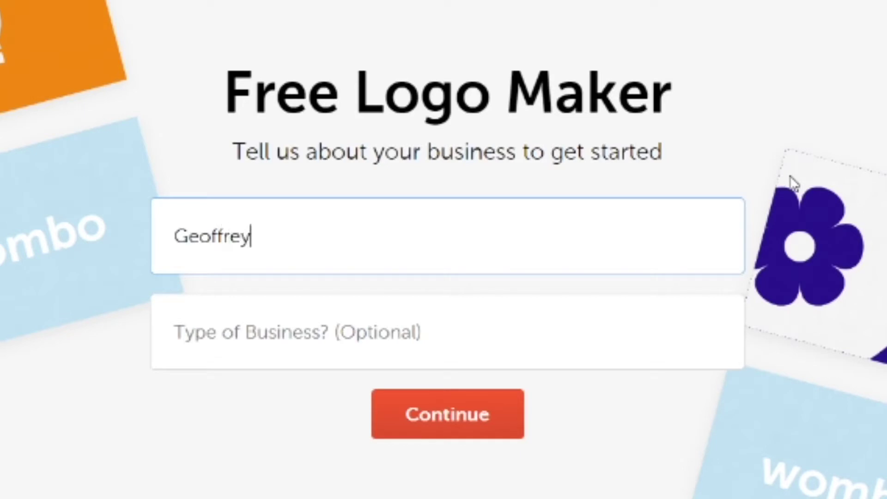
type(" James")
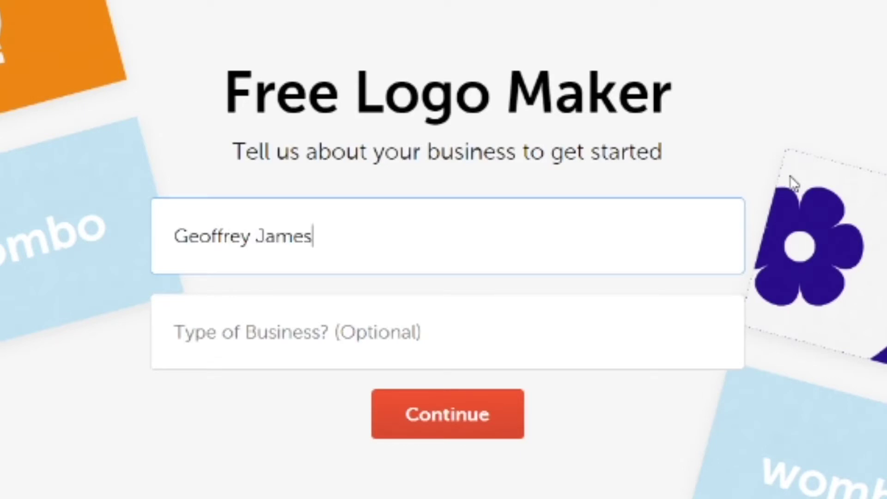
left_click(221, 344)
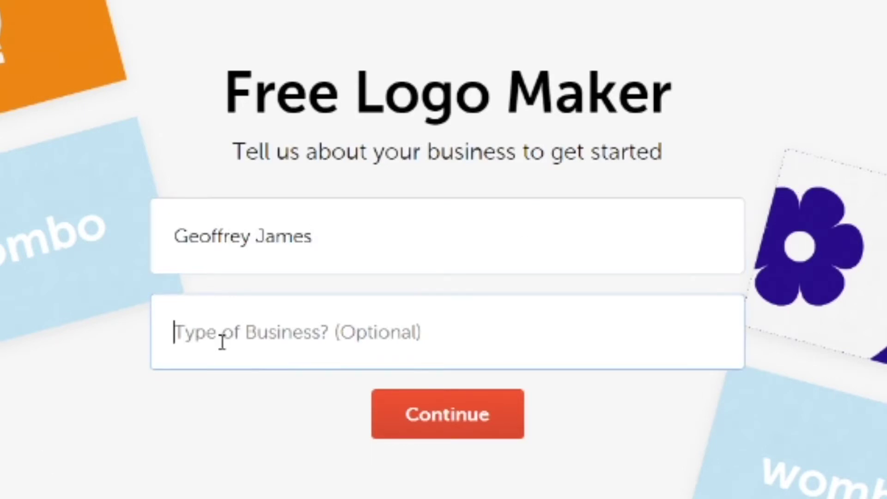
type("yout")
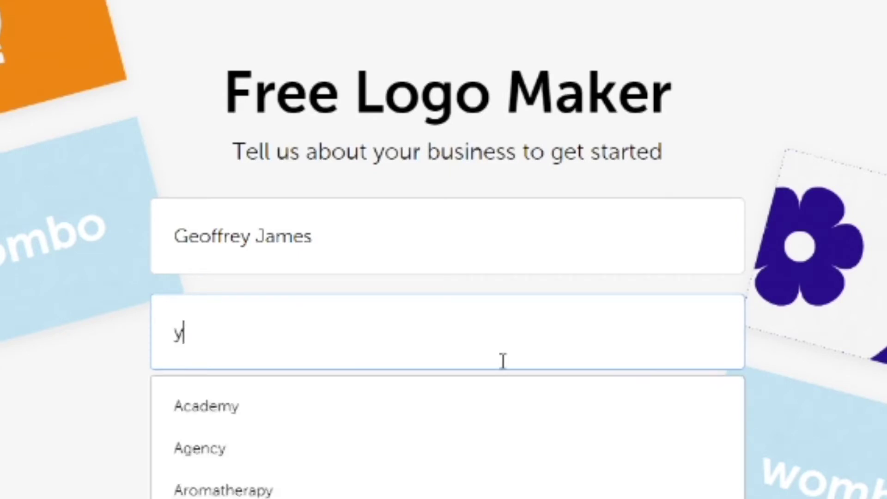
left_click(394, 409)
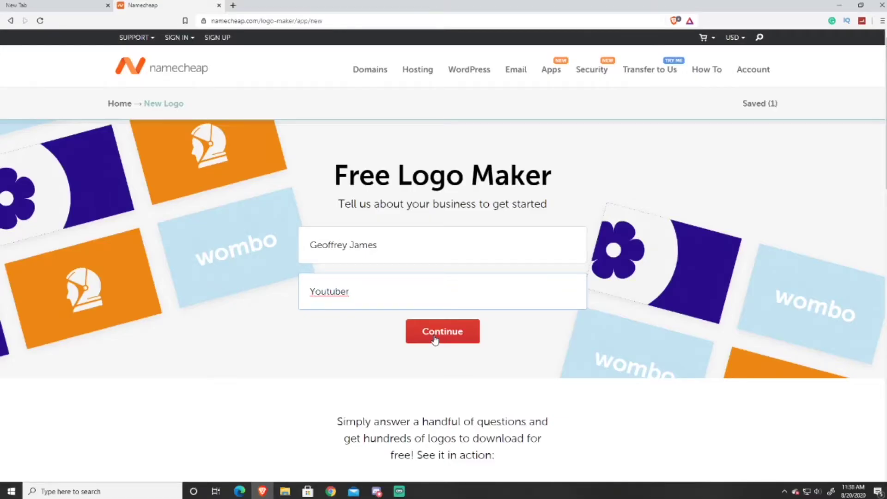
left_click(435, 339)
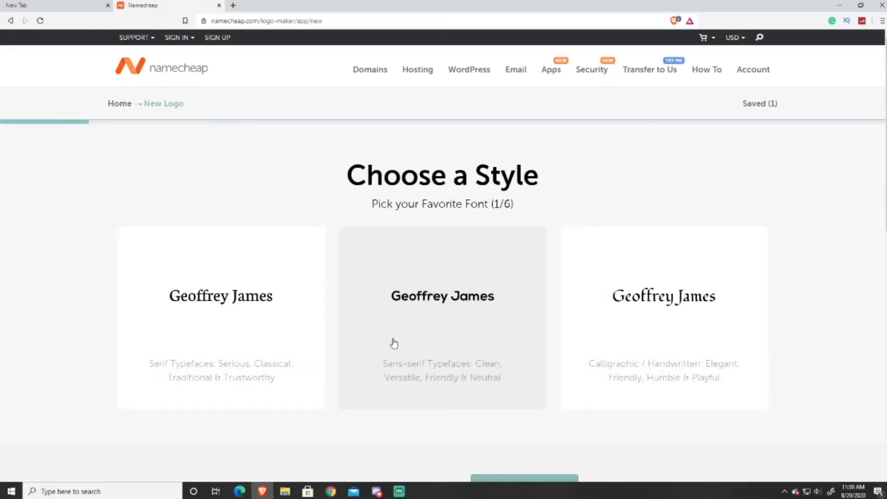
- Answer the six font questions with sans-serif, mature, bold and playful/elegant typefaces, the second option for question five, and the first for Funky or Normal
scroll(279, 161, "down", 1)
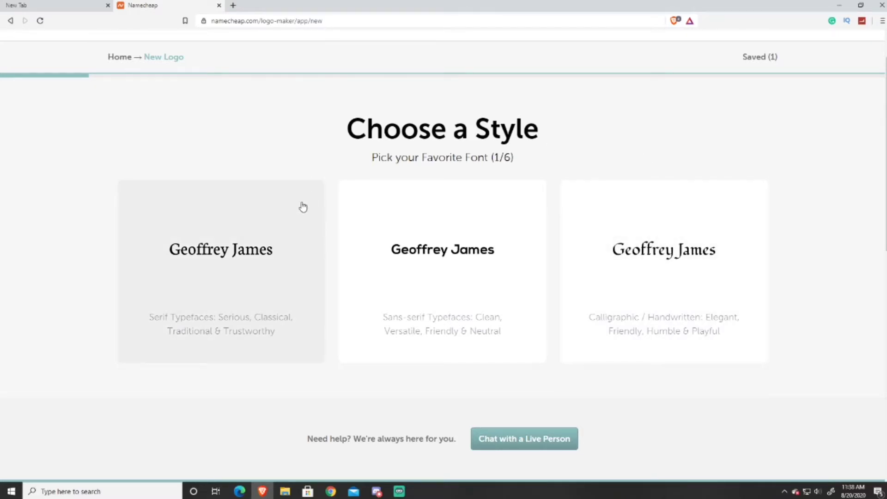
left_click(400, 214)
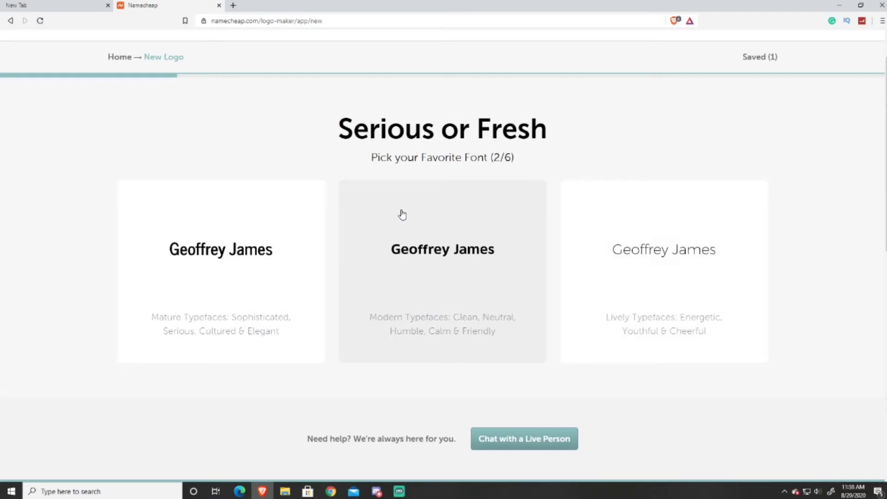
left_click(305, 220)
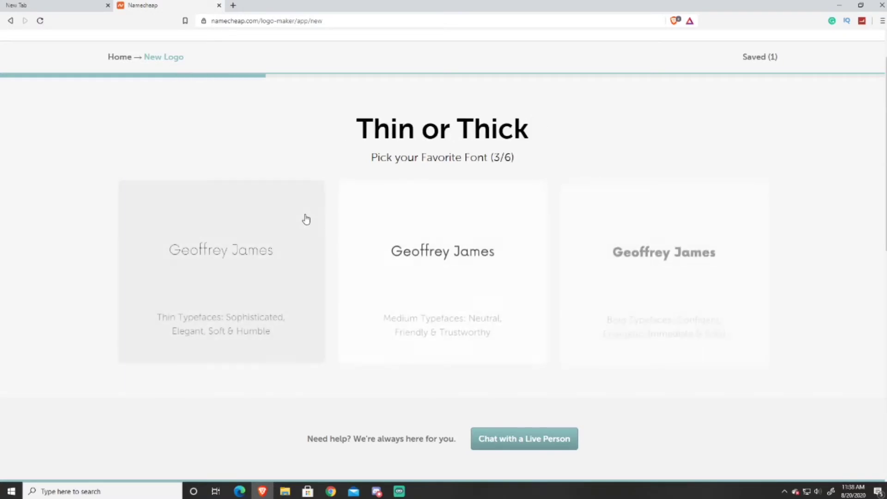
left_click(590, 251)
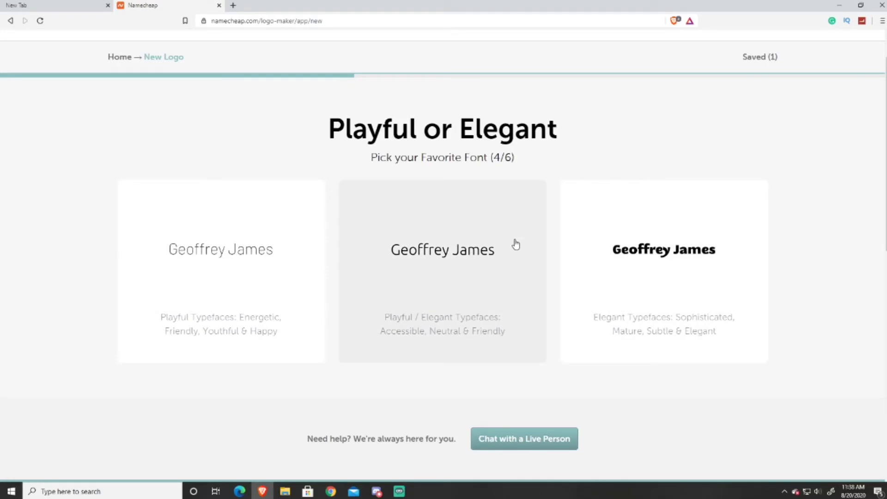
left_click(516, 244)
left_click(514, 244)
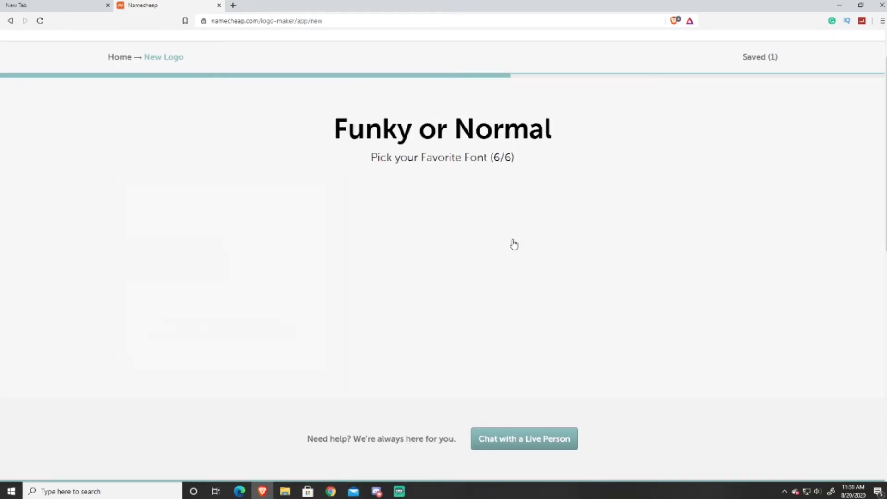
left_click(218, 238)
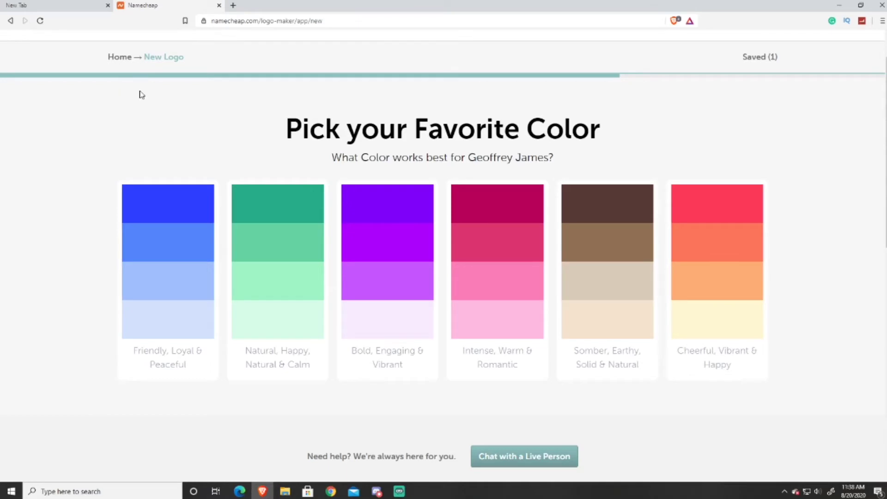
- Choose the blue Friendly, Loyal & Peaceful color palette and continue with the slogan left blank
left_click(166, 222)
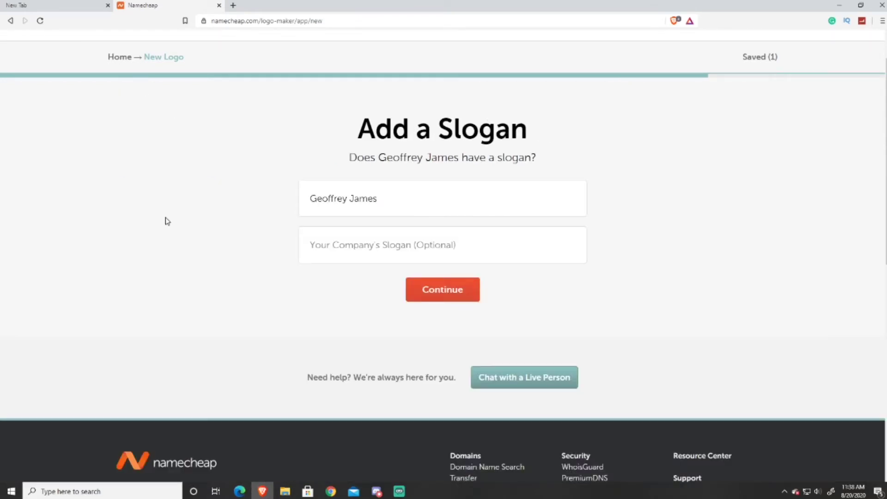
left_click(364, 249)
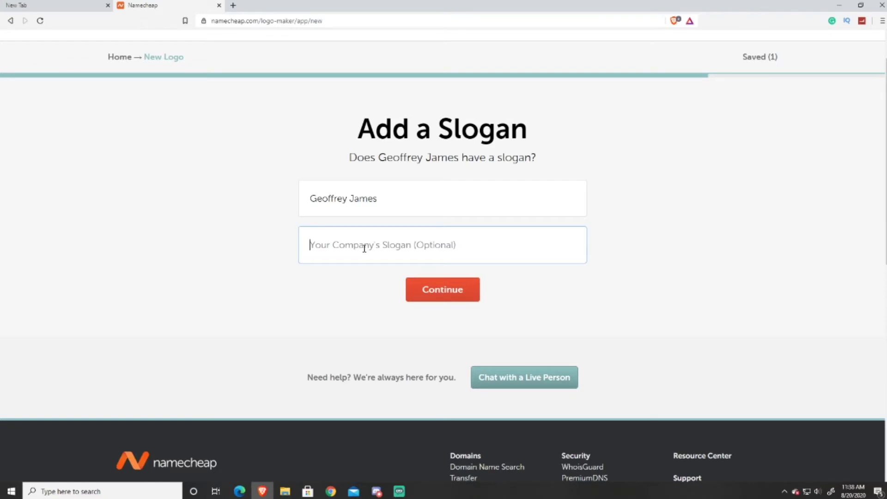
left_click(442, 293)
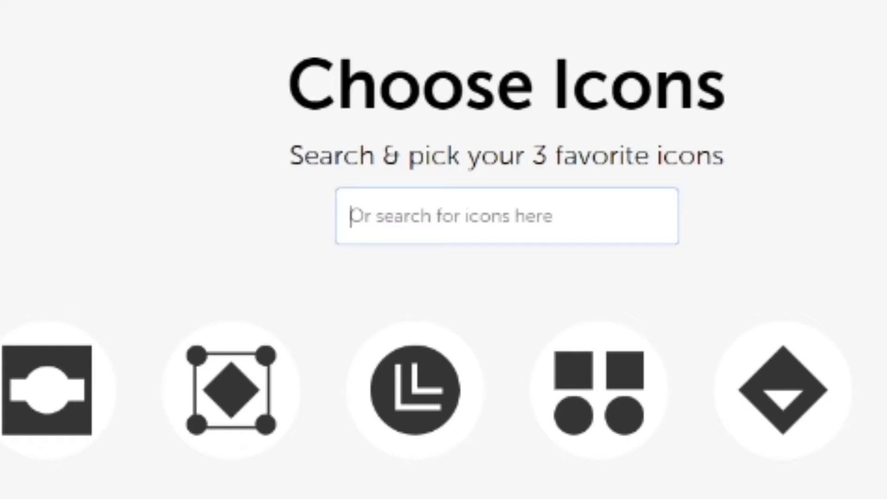
- Search the icons for "tech" and select the computer monitor with the circuit pattern
type("tech")
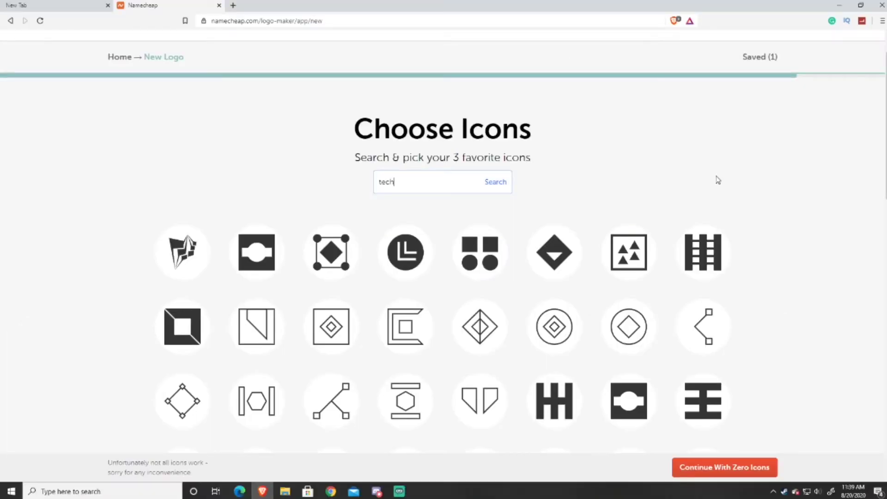
key("Return")
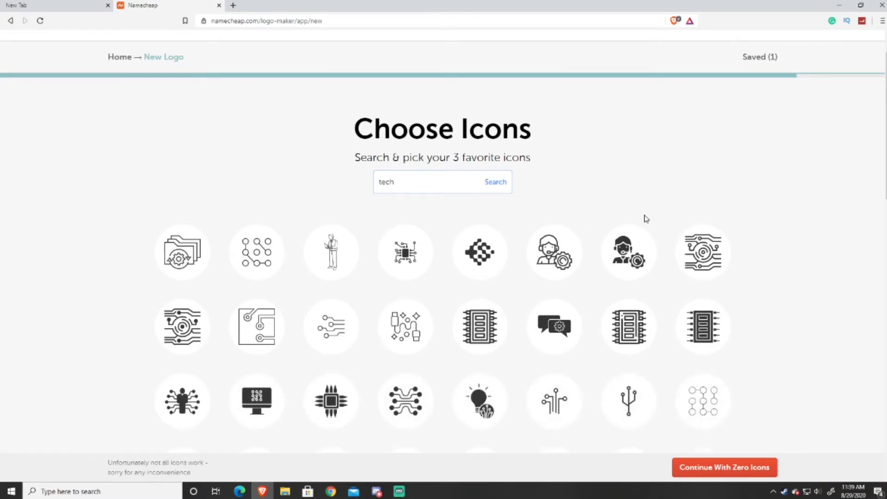
left_click(262, 410)
- Search the icons for "youtube" and add the monitor with the play symbol to the selection
left_click(461, 185)
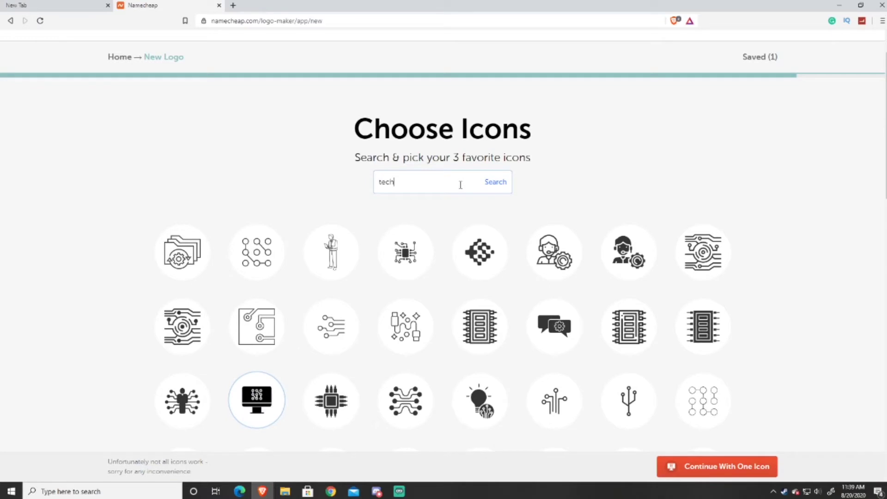
key("BackSpace")
key("BackSpace")
key("BackSpace")
type("youtube")
key("Return")
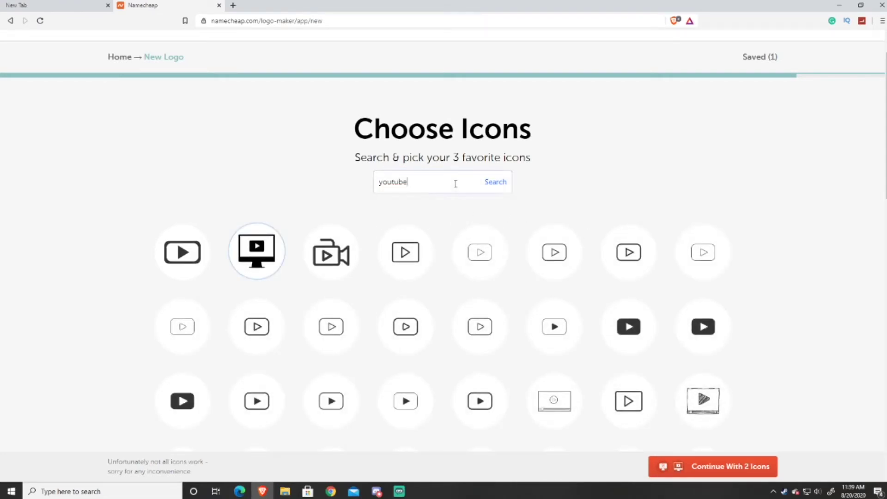
- Search the icons for "gaming" in place of the previous search term
key("BackSpace")
key("BackSpace")
key("BackSpace")
key("BackSpace")
key("BackSpace")
key("BackSpace")
type("gaming")
key("Return")
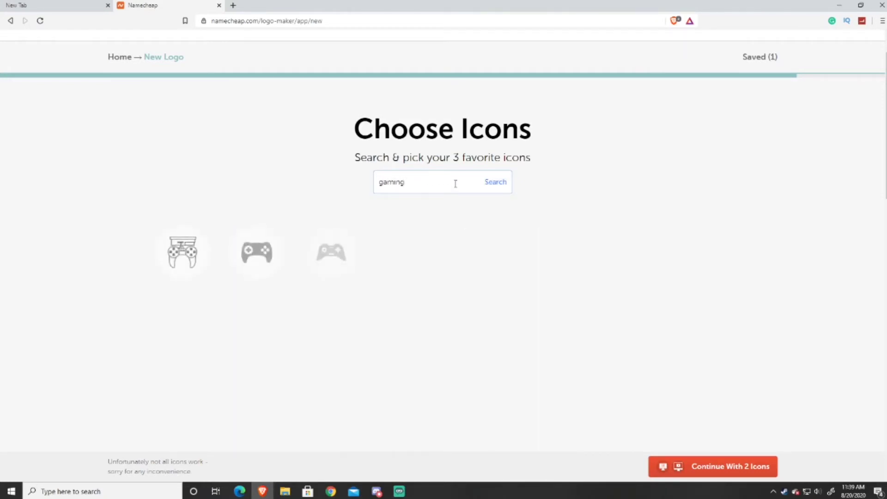
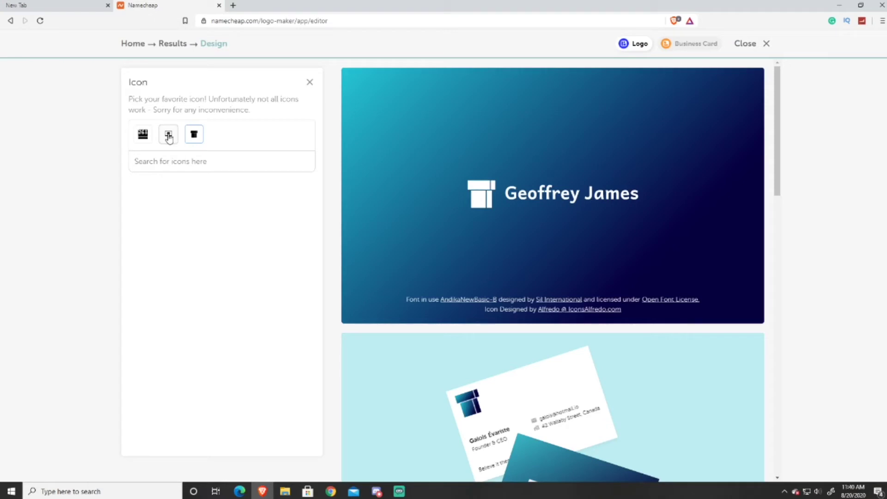
- Set the logo's icon to the monitor with the play symbol and return to the list of design options
left_click(168, 135)
left_click(143, 135)
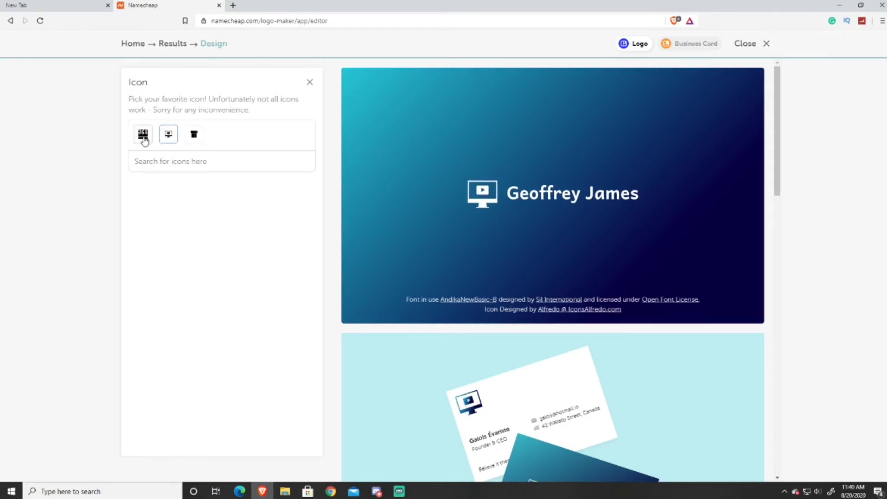
left_click(168, 135)
left_click(199, 160)
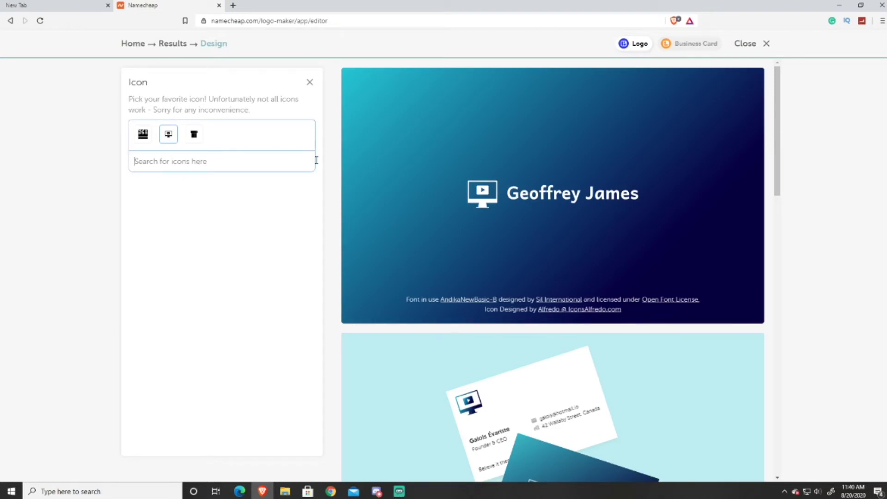
left_click(303, 92)
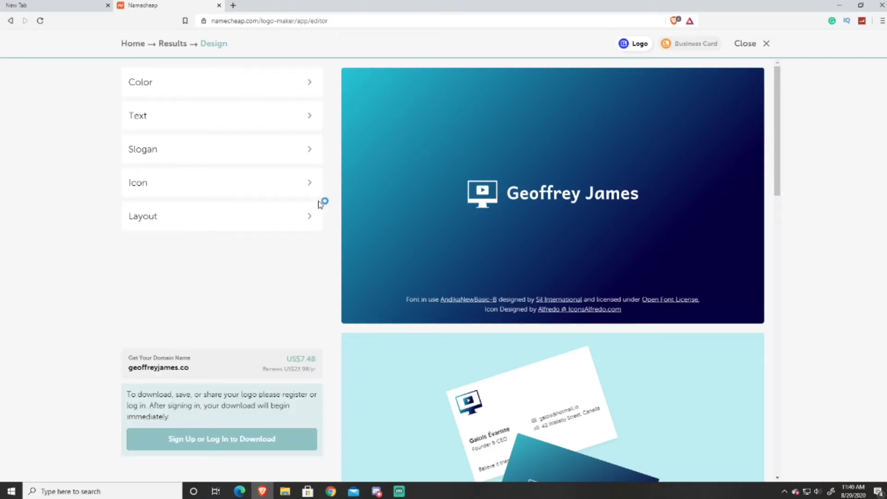
- Try the logo layout with the icon above the name, restore the icon beside the name, and close the layout options
left_click(262, 216)
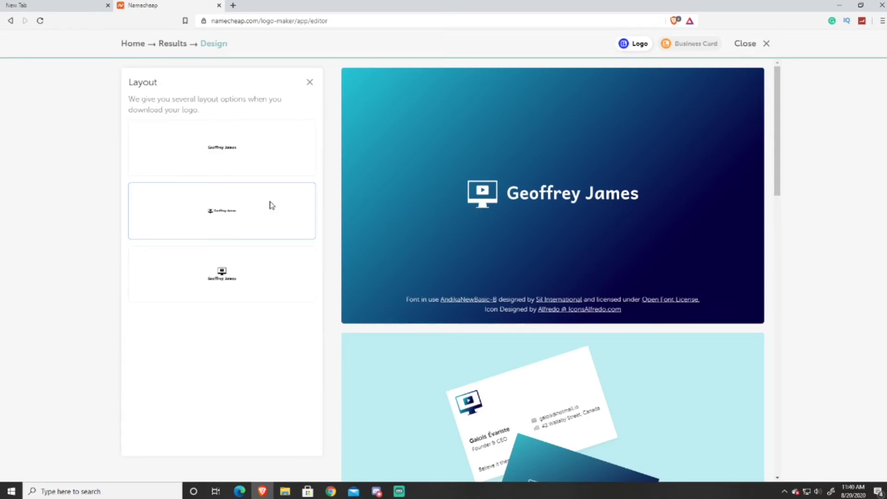
left_click(253, 260)
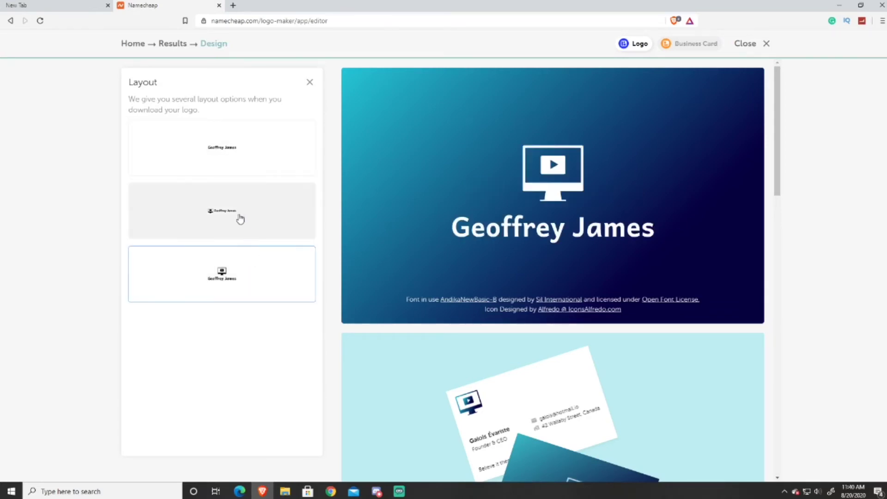
left_click(232, 172)
left_click(233, 205)
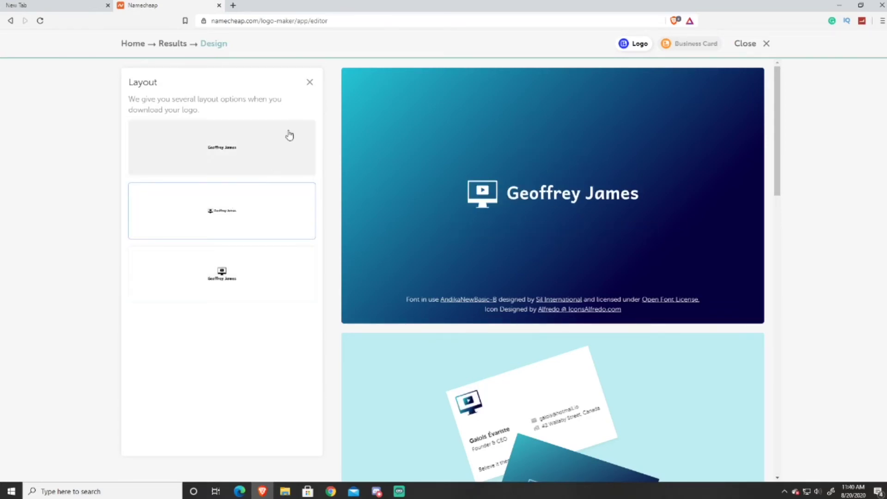
left_click(310, 83)
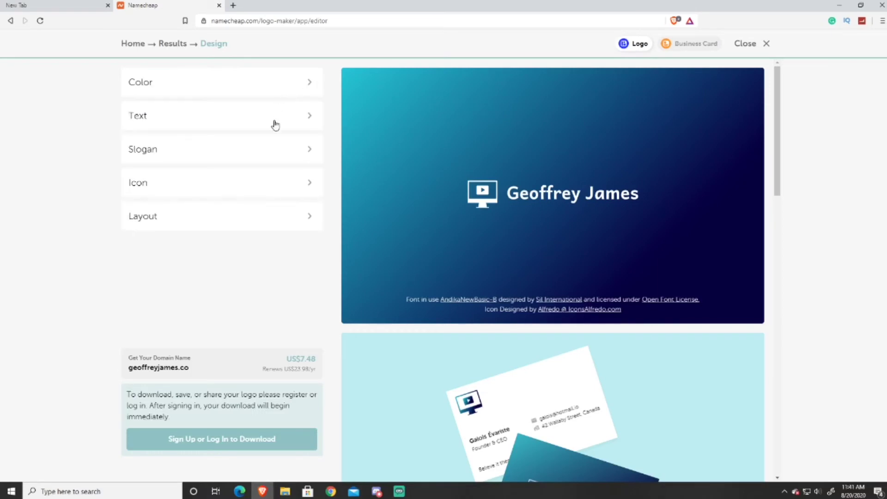
left_click(258, 218)
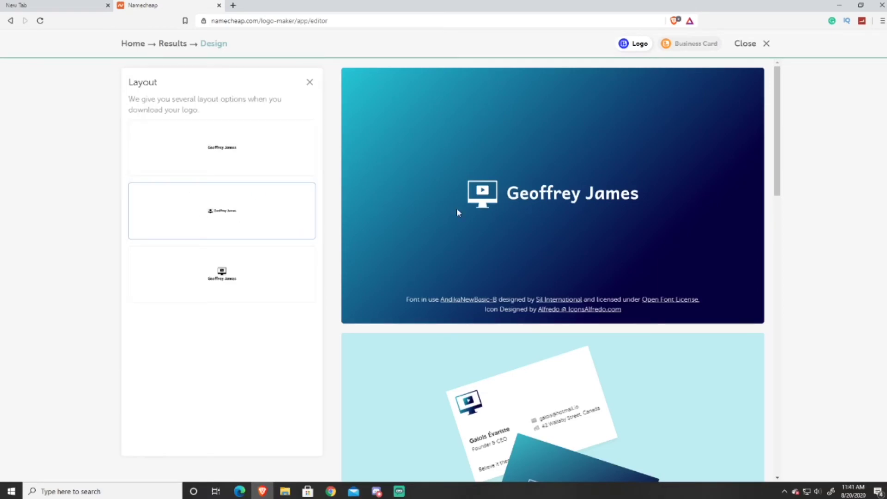
left_click(310, 82)
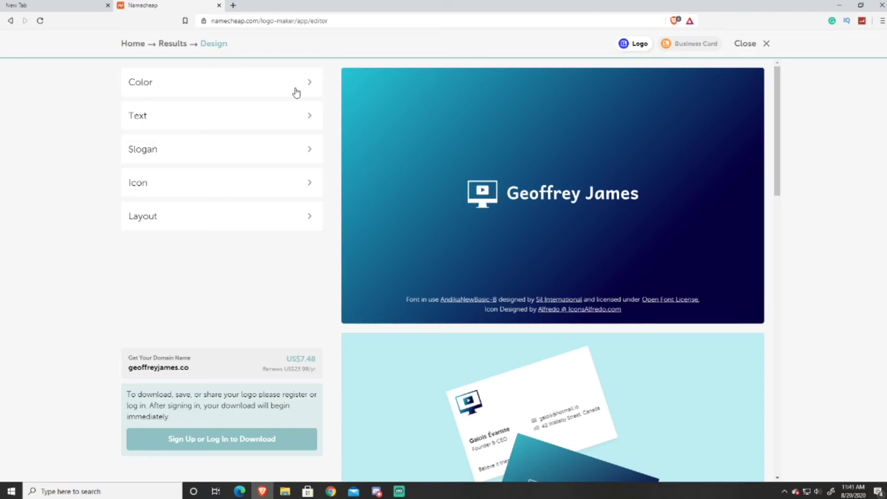
- Set the logo's color scheme to gold icon and text on a dark navy background from the blue palettes
left_click(296, 93)
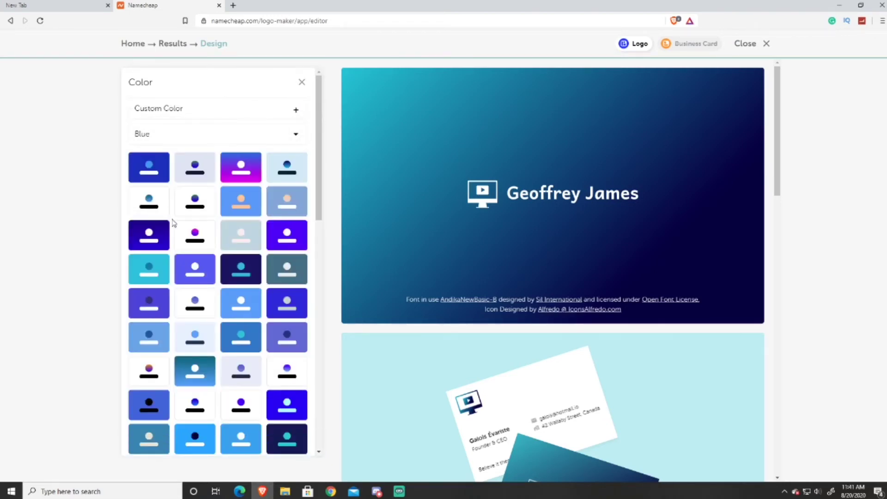
scroll(187, 227, "down", 3)
scroll(186, 226, "down", 2)
left_click(145, 325)
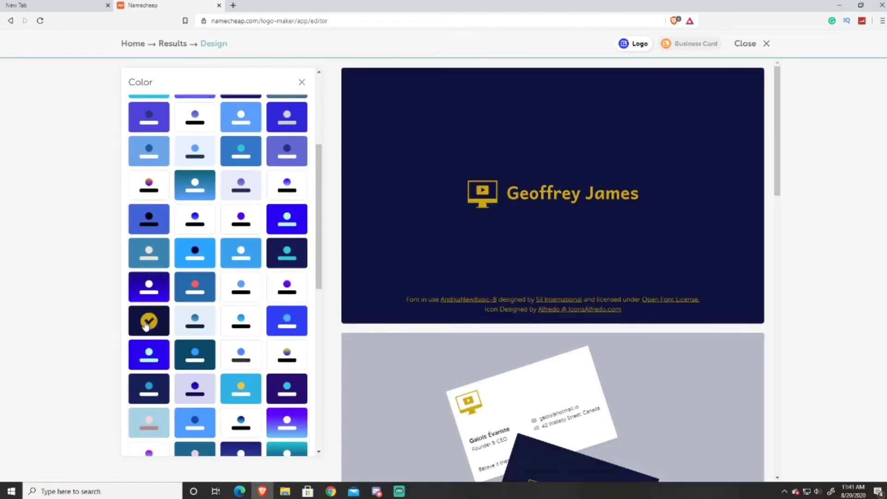
scroll(232, 201, "down", 2)
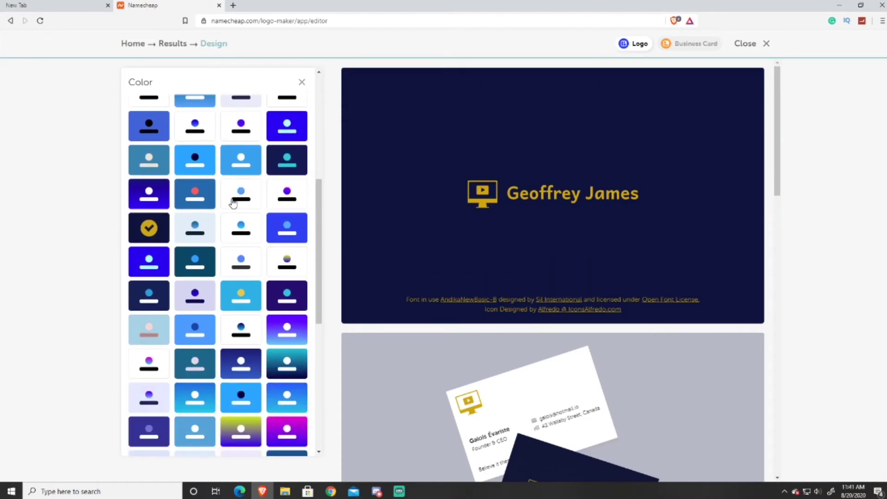
scroll(234, 209, "down", 2)
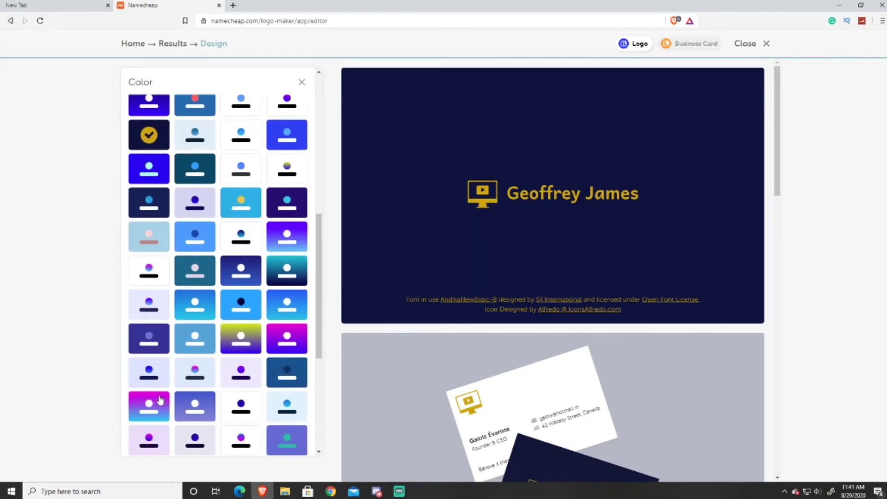
left_click(160, 400)
scroll(252, 332, "up", 1)
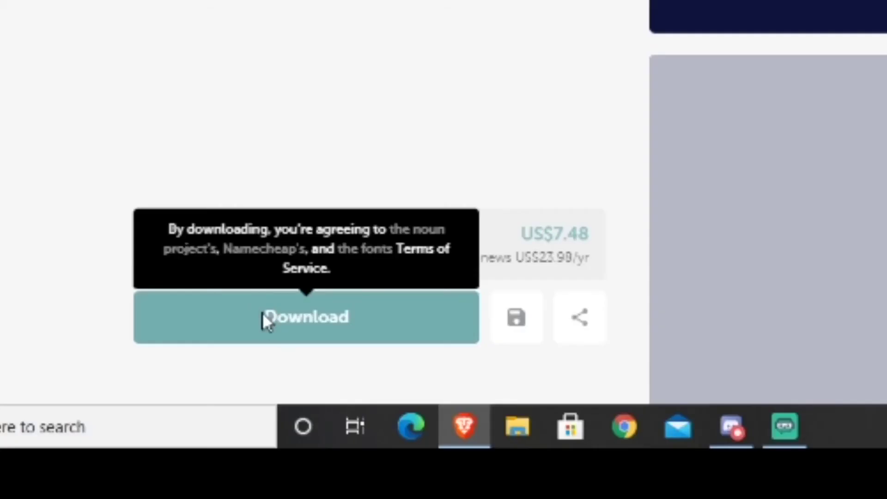
- Download the logo as a compressed folder into Downloads and open the saved archive in File Explorer
left_click(263, 318)
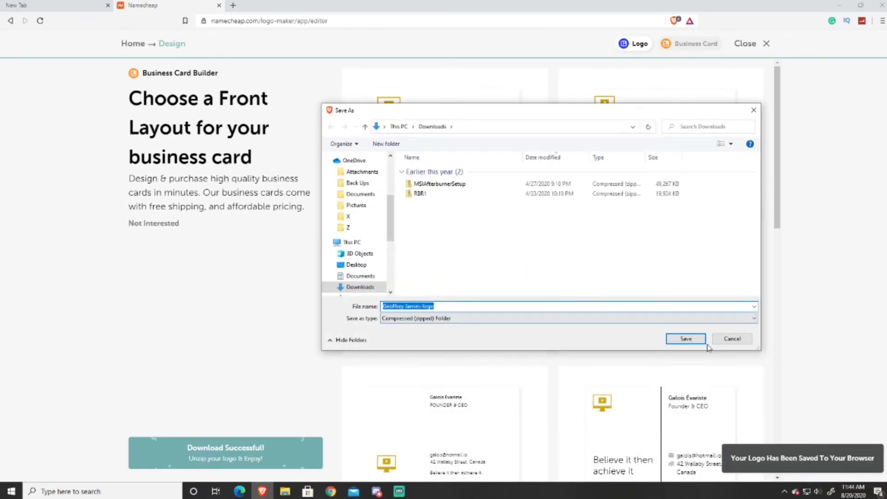
left_click(682, 341)
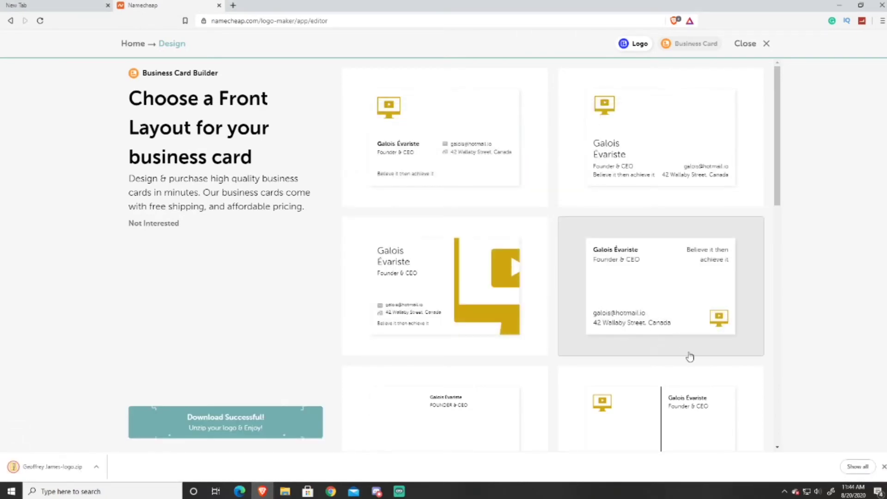
left_click(284, 491)
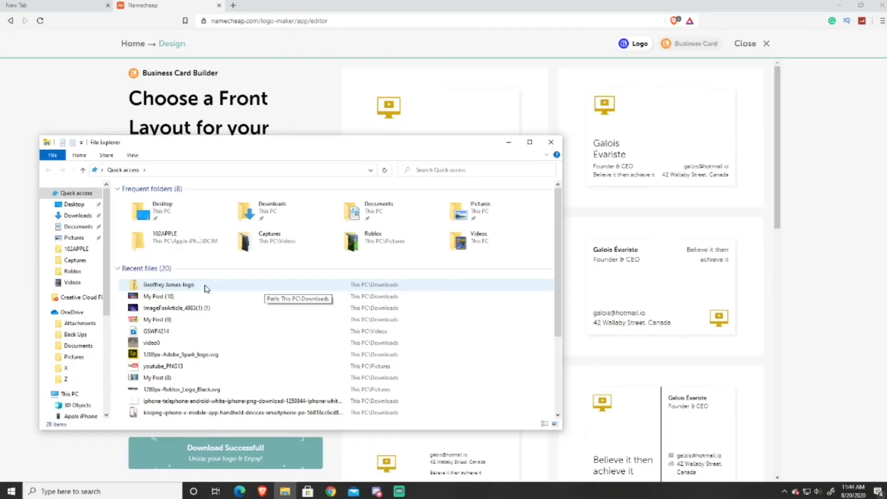
double_click(206, 285)
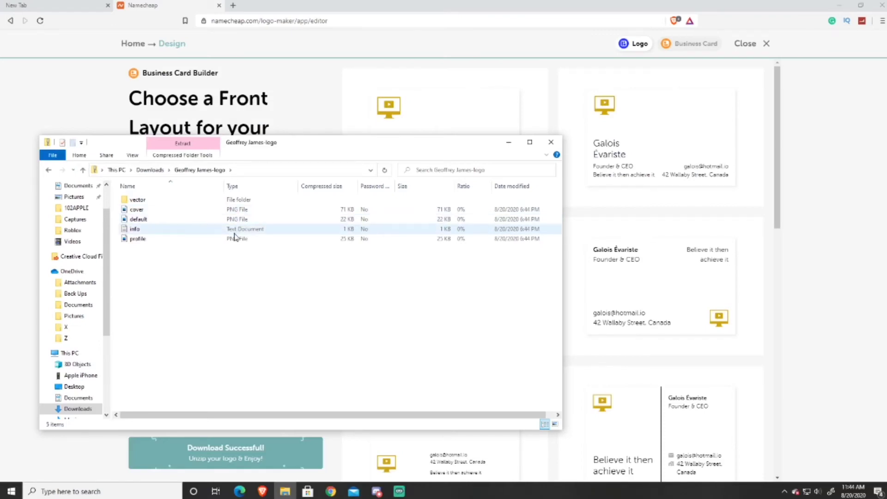
- Open the cover PNG from the logo archive for a preview and copy it into the Pictures folder
left_click(242, 211)
right_click(243, 210)
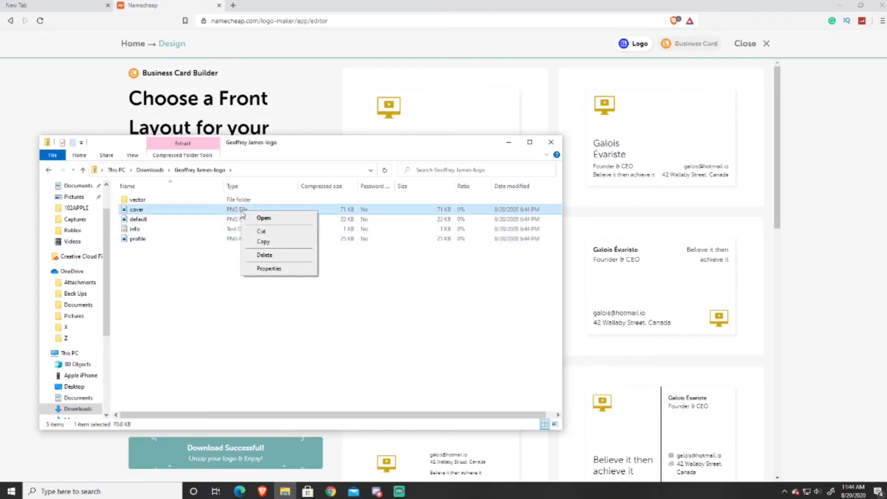
left_click(253, 217)
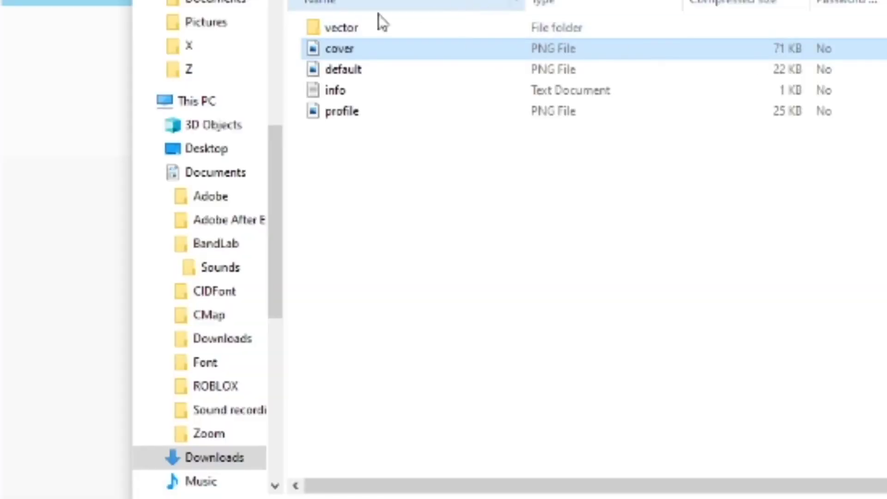
left_click_drag(404, 52, 221, 435)
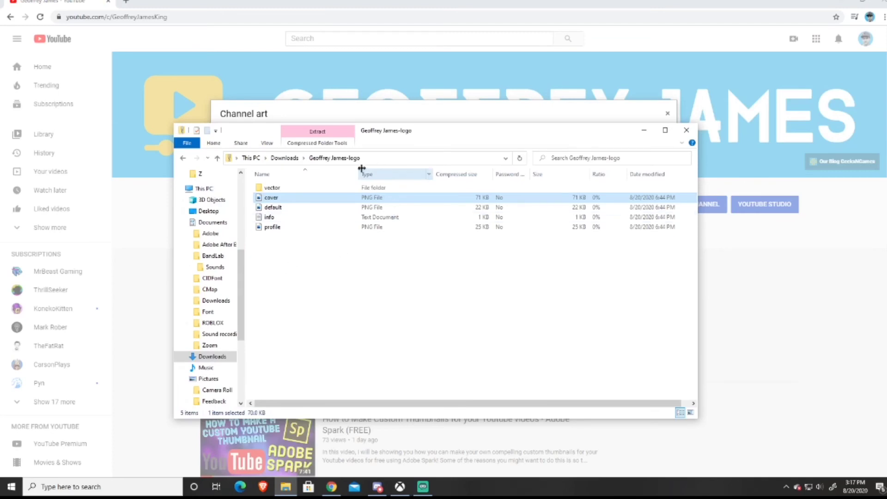
- Switch to the YouTube channel page, reopen the channel art upload and start choosing a photo from the computer
left_click(668, 114)
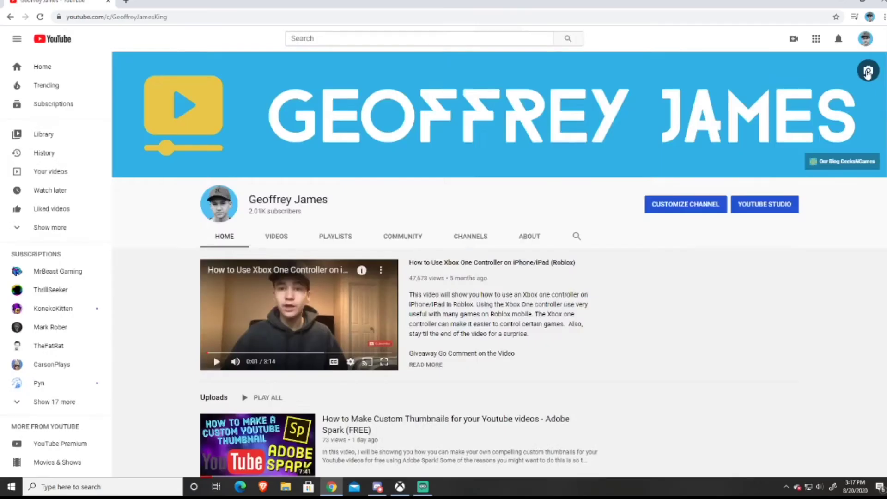
left_click(632, 199)
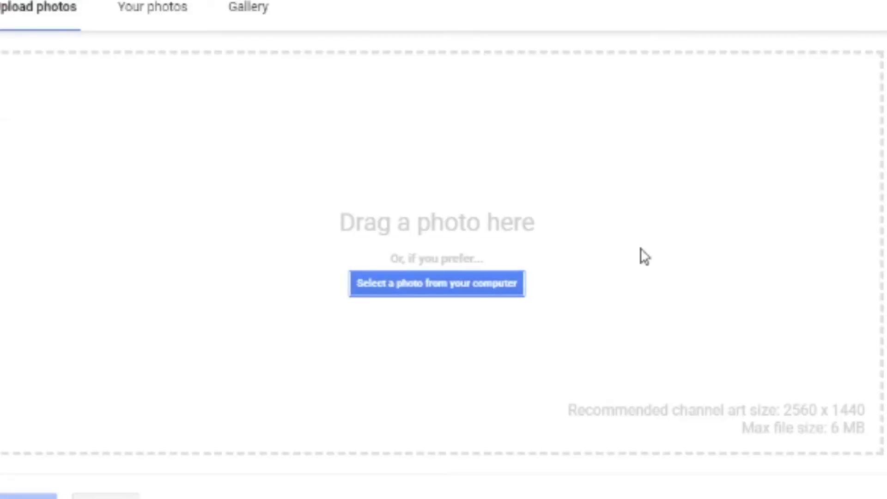
left_click(394, 296)
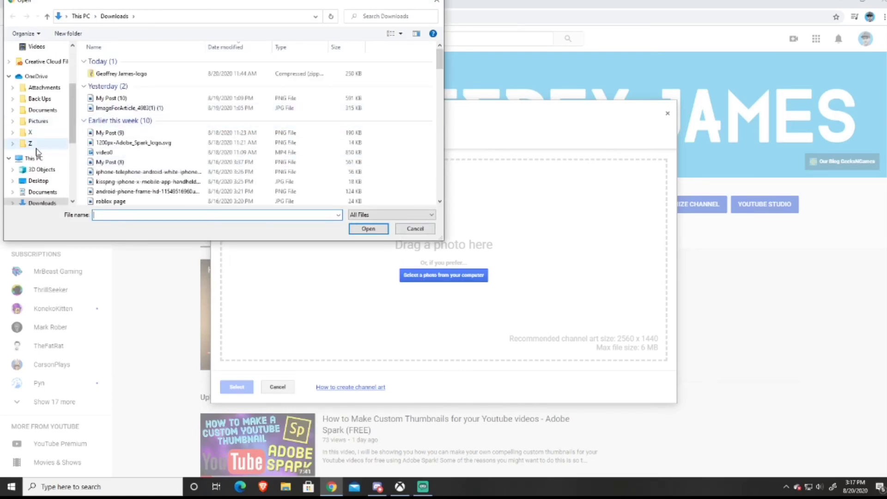
- Upload the cover image from the Pictures folder and apply it as the channel art
scroll(45, 168, "down", 1)
scroll(44, 167, "down", 1)
left_click(38, 173)
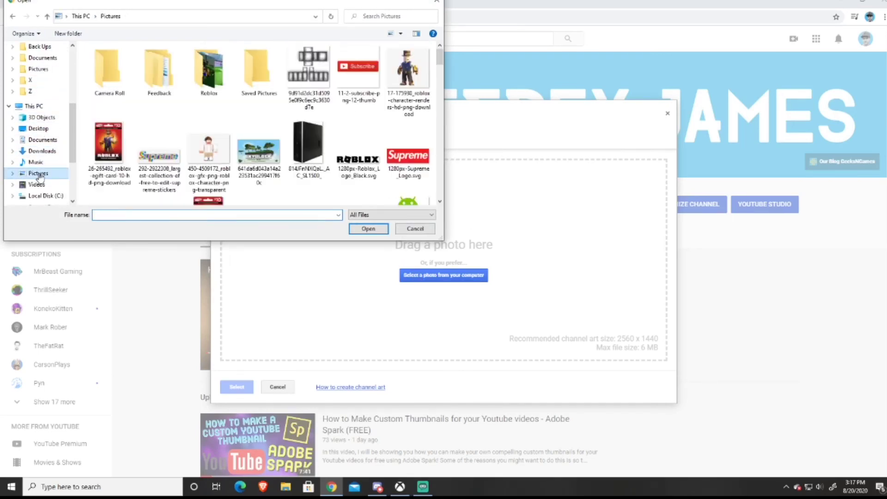
scroll(151, 163, "down", 15)
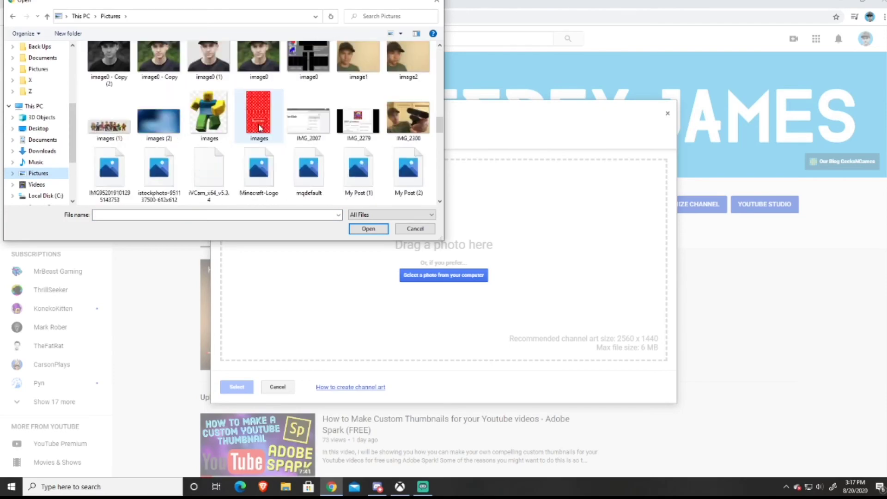
scroll(259, 127, "down", 4)
scroll(268, 129, "up", 5)
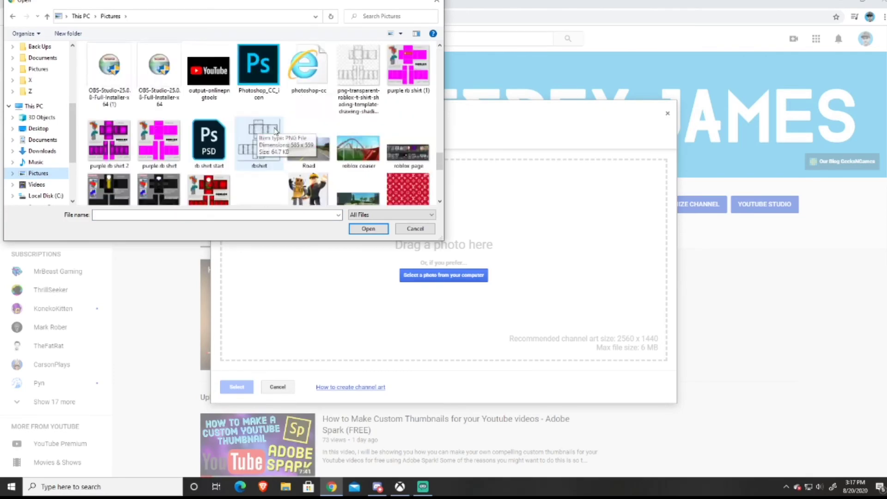
scroll(274, 132, "up", 5)
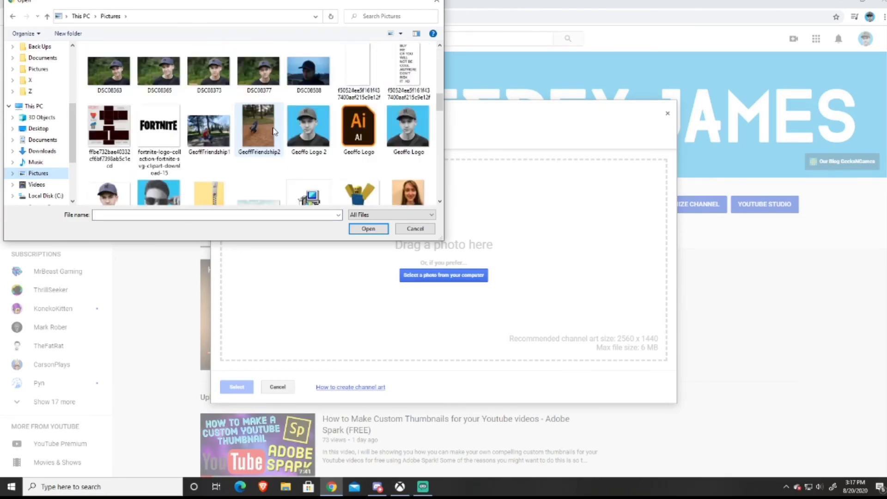
scroll(273, 131, "up", 2)
scroll(296, 125, "up", 2)
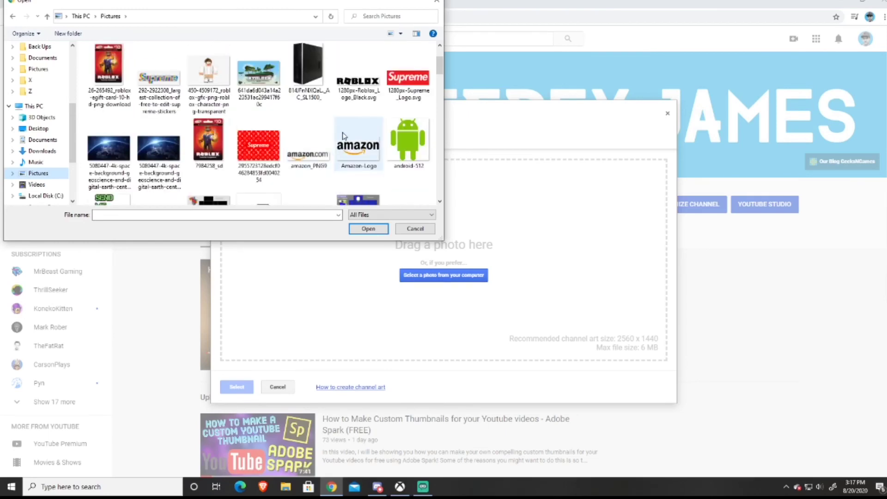
scroll(351, 111, "down", 1)
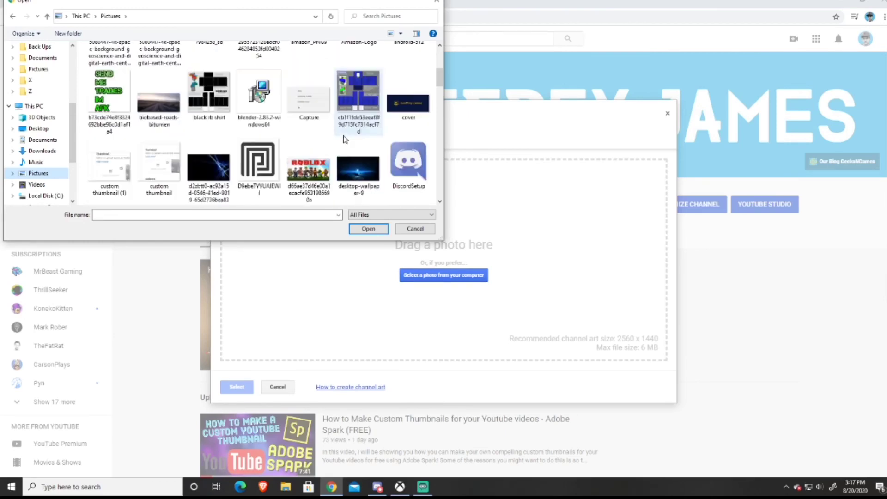
double_click(412, 109)
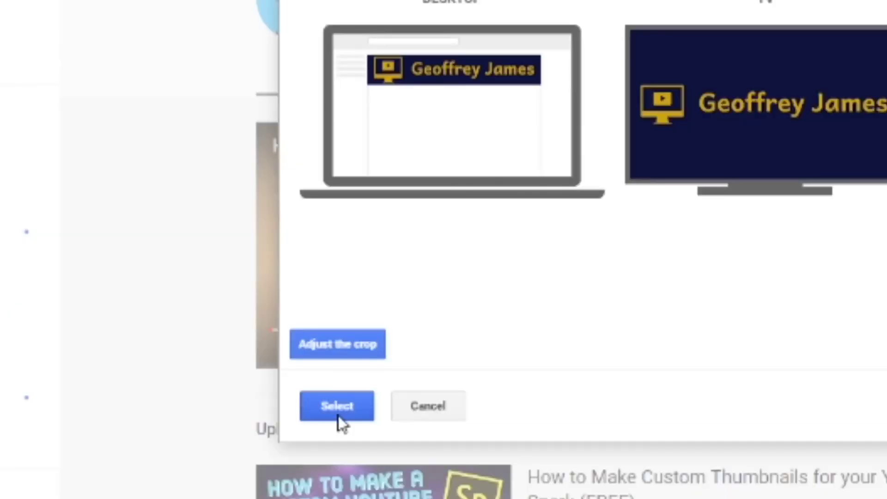
left_click(237, 393)
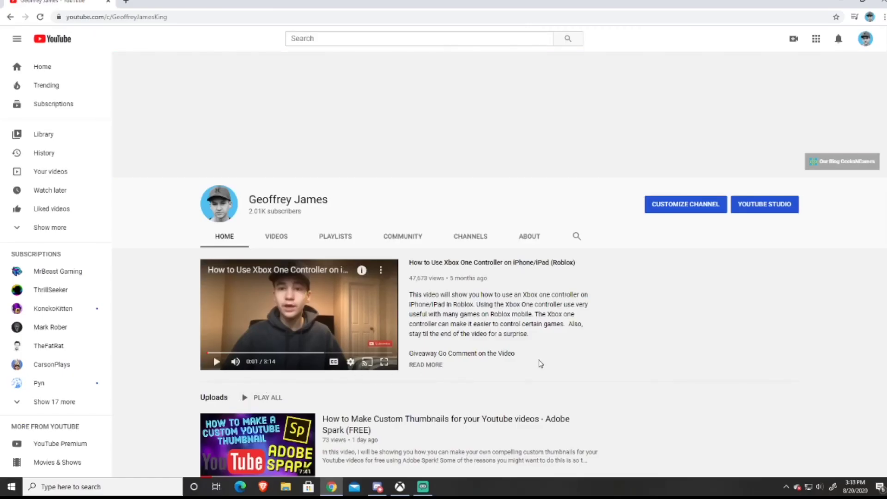